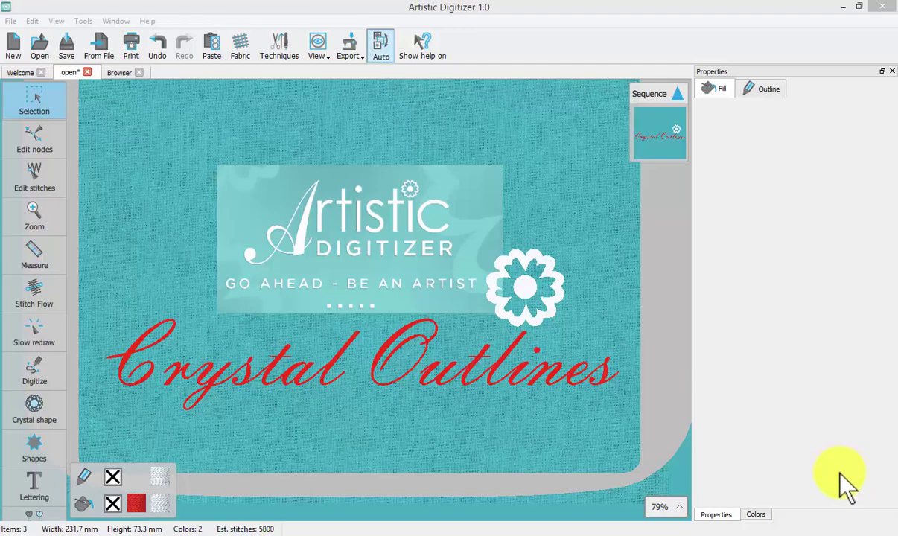
- Open the ASC-00000.cmx sample as a design and accept the Cut, Stencil, Crystals and Paint techniques for it
left_click(120, 73)
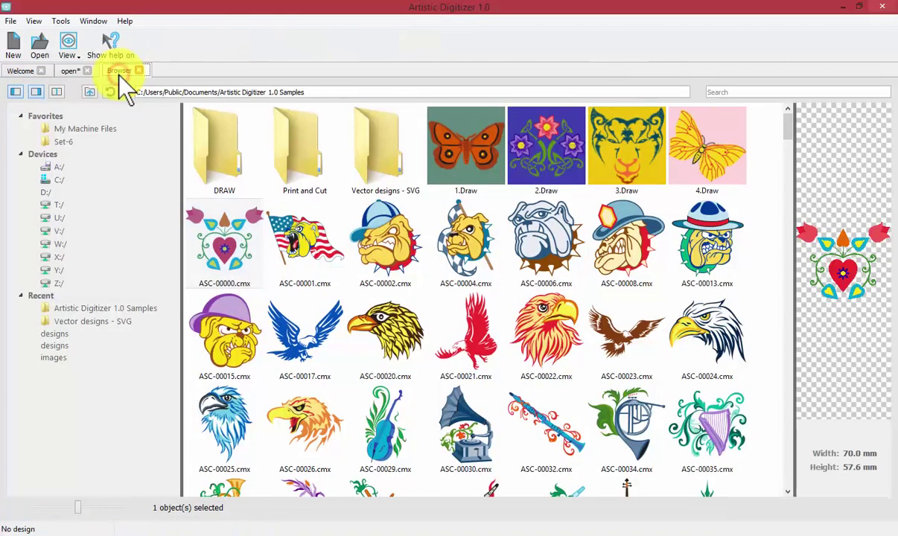
double_click(228, 251)
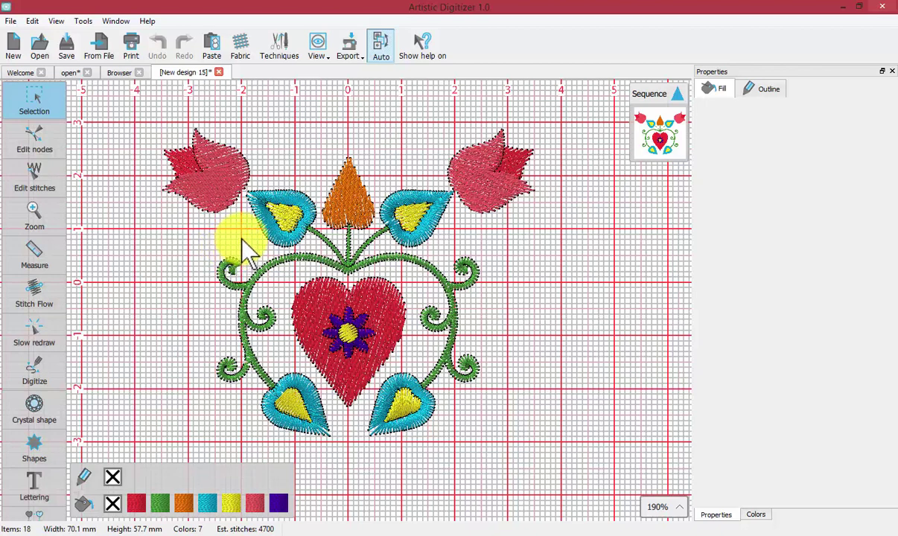
left_click(282, 45)
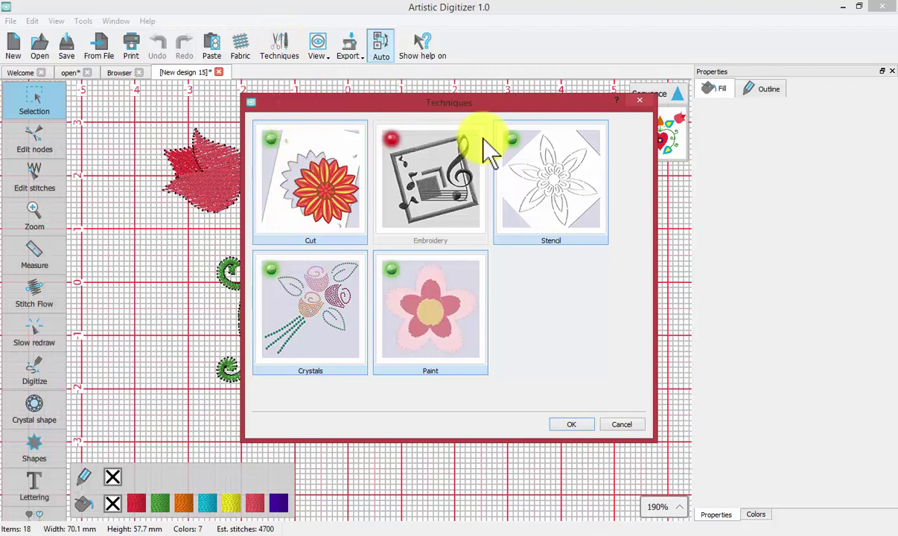
left_click(580, 425)
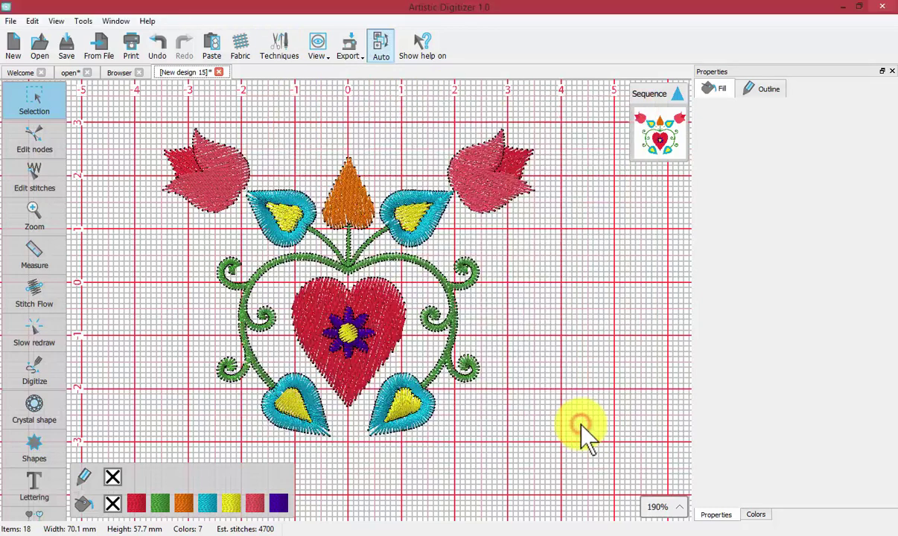
- Give the red heart a dark purple outline and turn it into crystals from the Swarovski Round palette
left_click(385, 301)
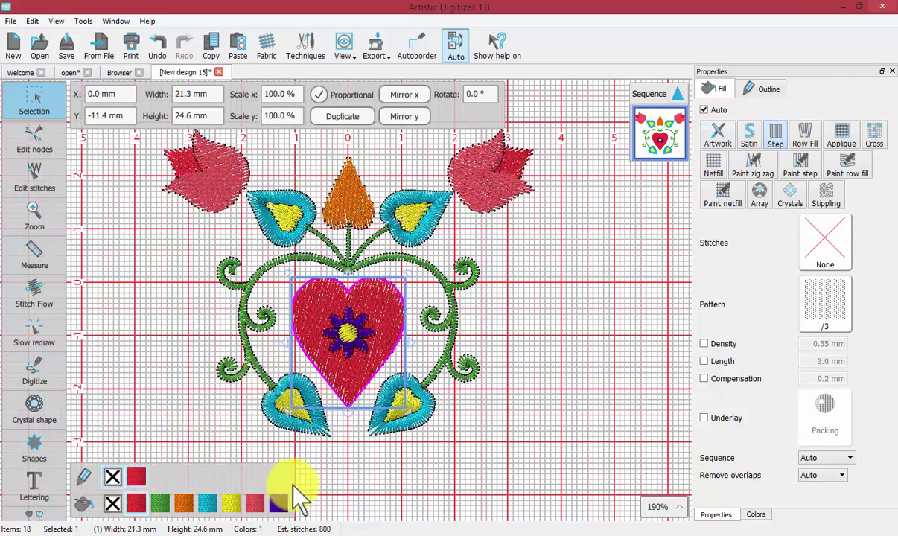
left_click_drag(285, 489, 279, 476)
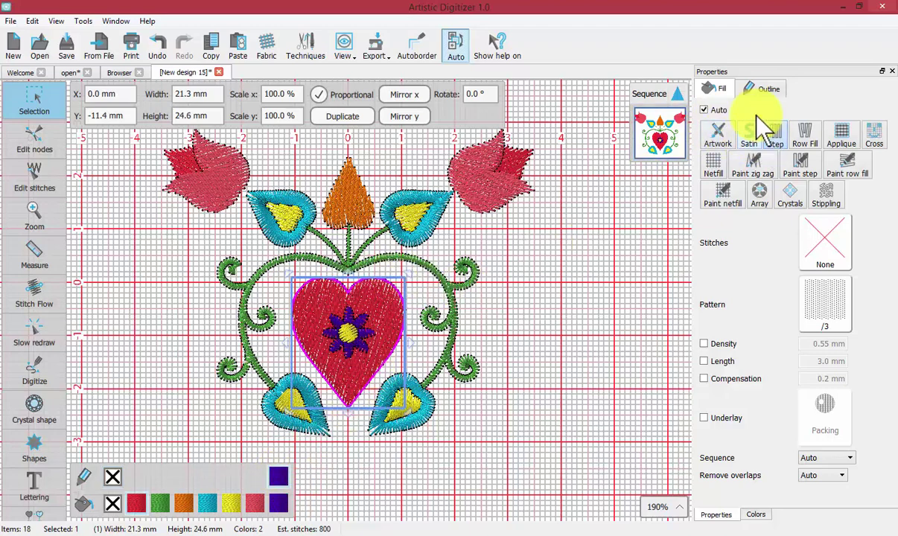
left_click(767, 91)
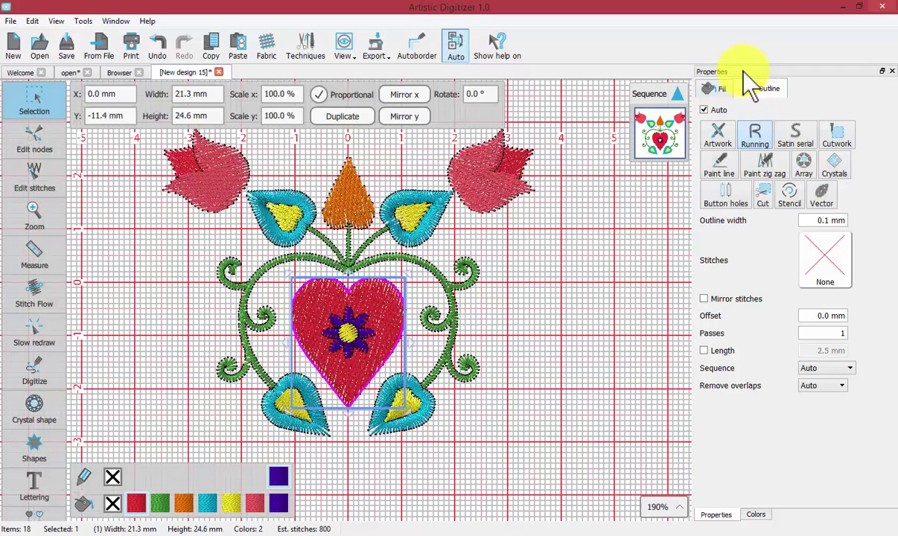
left_click(834, 165)
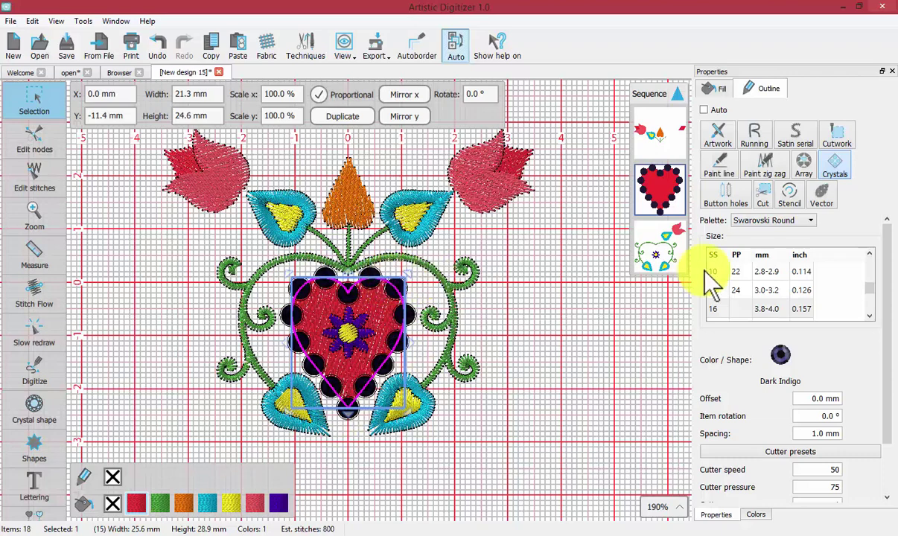
left_click(824, 168)
left_click(761, 221)
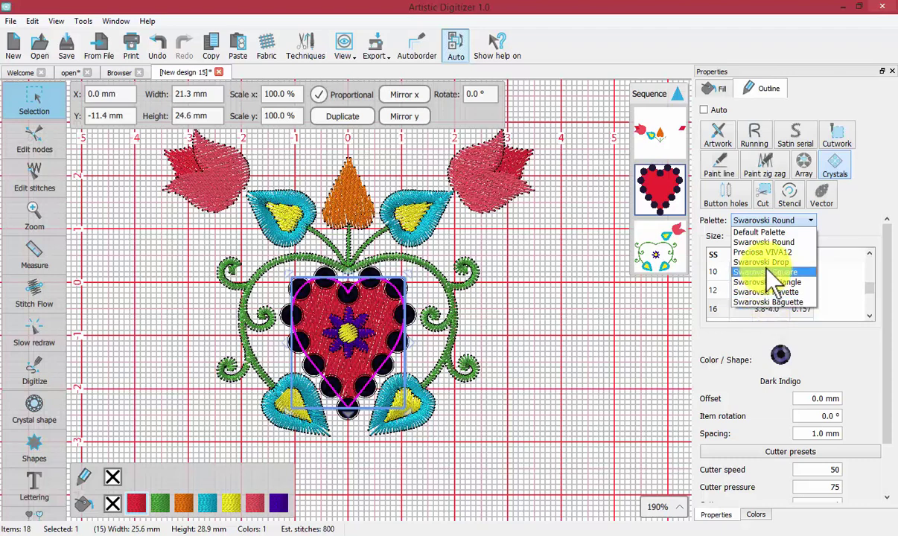
left_click(757, 242)
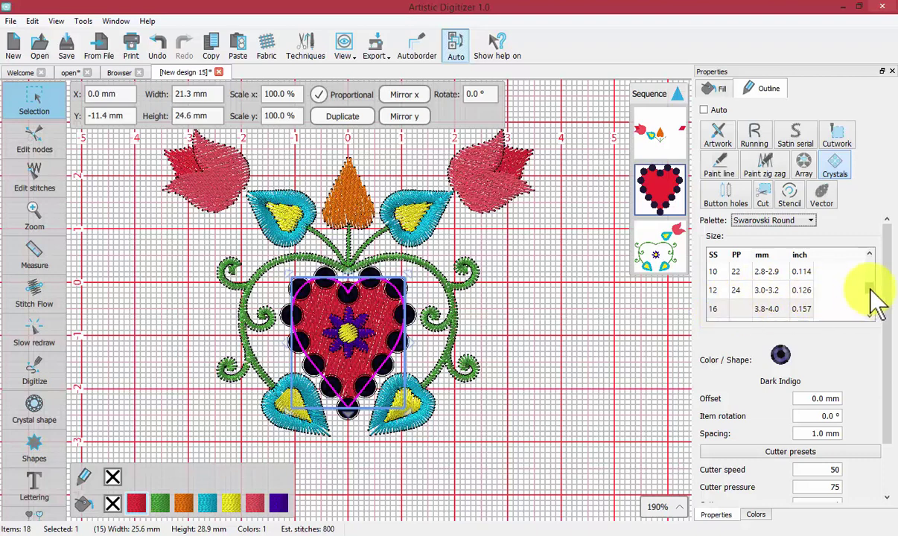
- Try the SS 48 crystal size (10.9-11.3 mm) on the heart's outline
left_click_drag(868, 295, 870, 255)
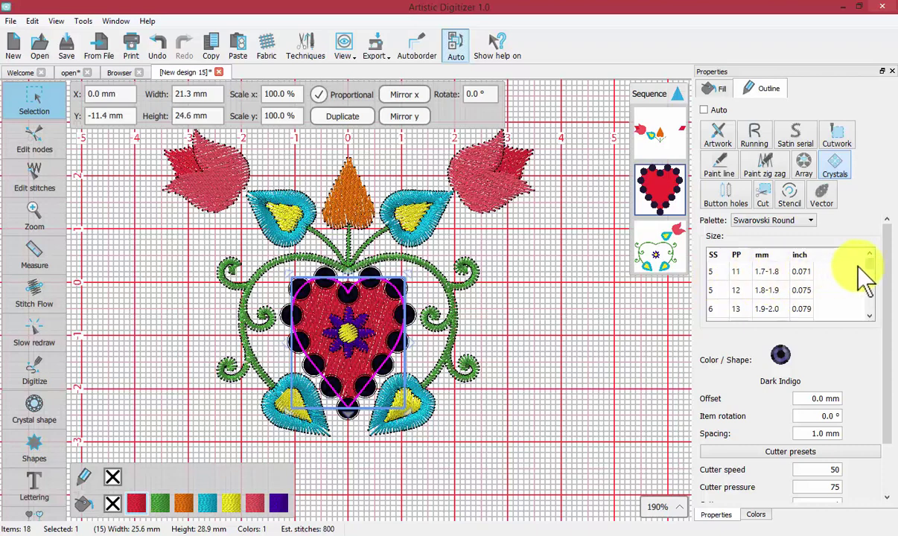
left_click_drag(871, 264, 869, 307)
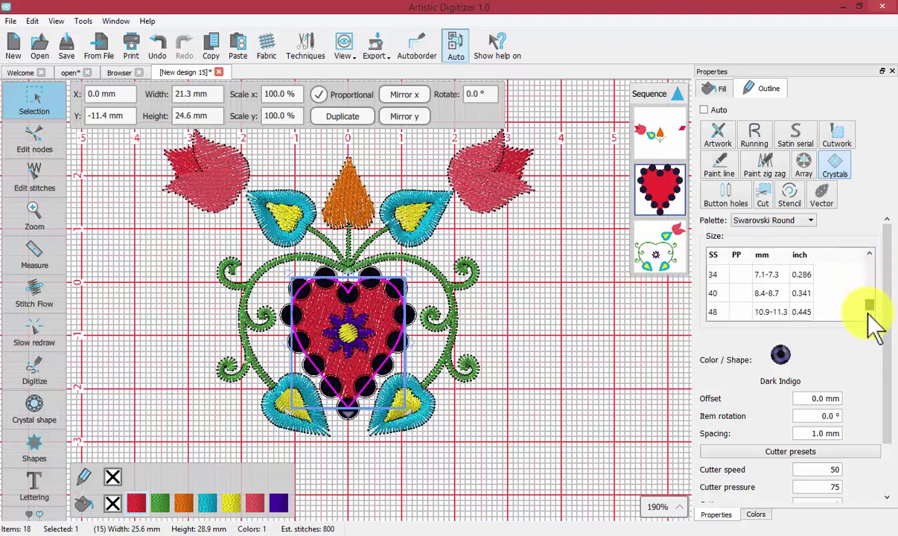
left_click(716, 313)
- Set the heart outline's crystal size to SS 5, PP 12 (1.8-1.9 mm)
scroll(716, 311, "down", 1)
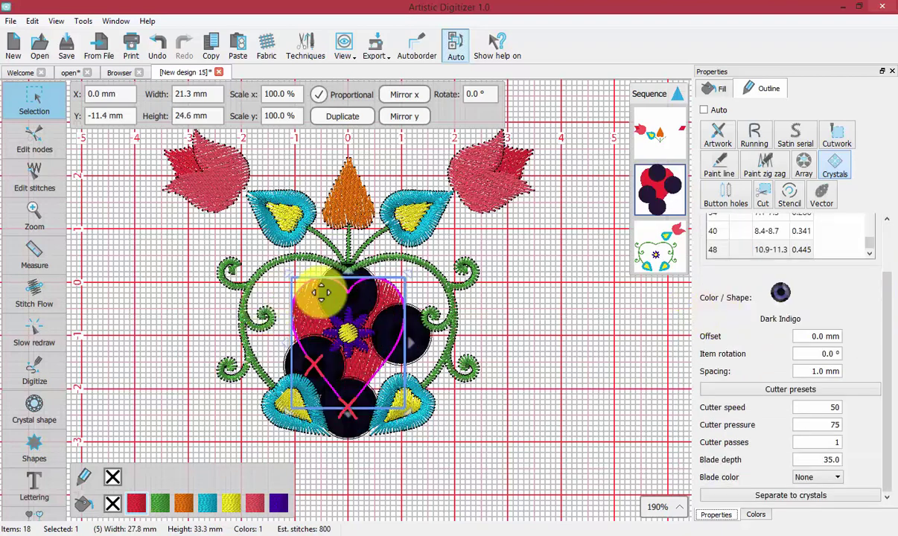
left_click_drag(868, 243, 865, 202)
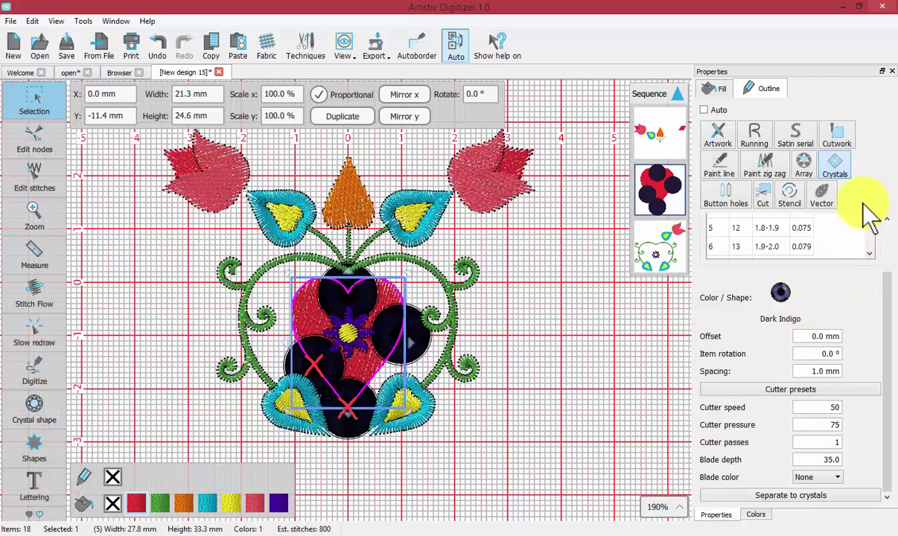
left_click(712, 231)
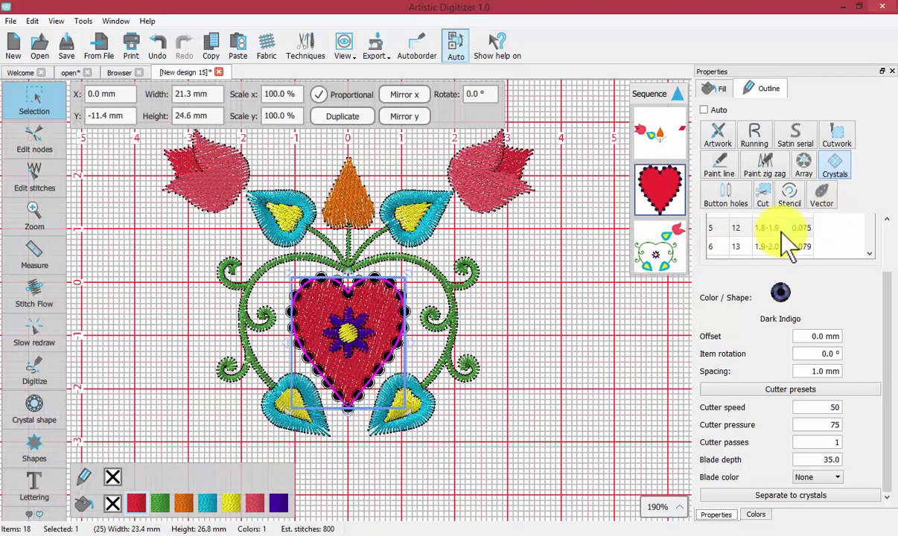
- Change the color of the heart's outline crystals to Ruby
left_click(780, 294)
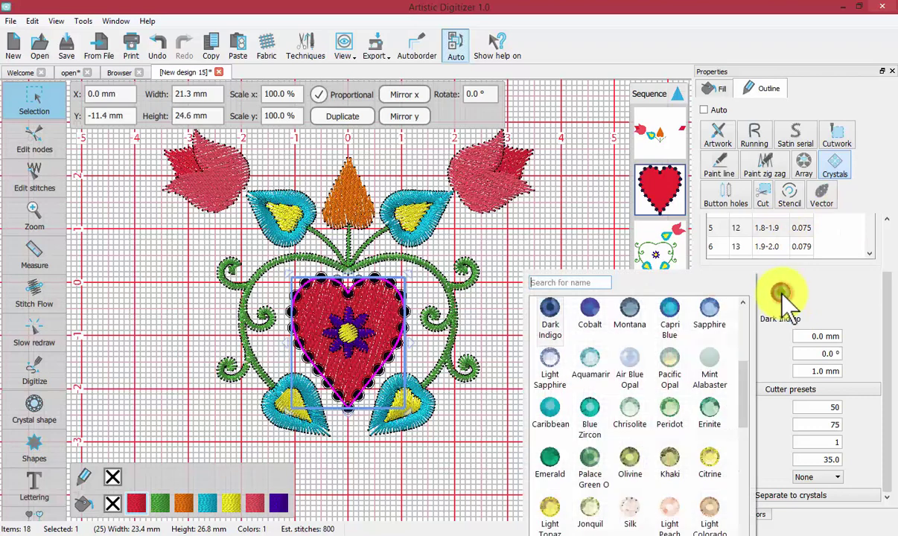
left_click_drag(745, 412, 748, 352)
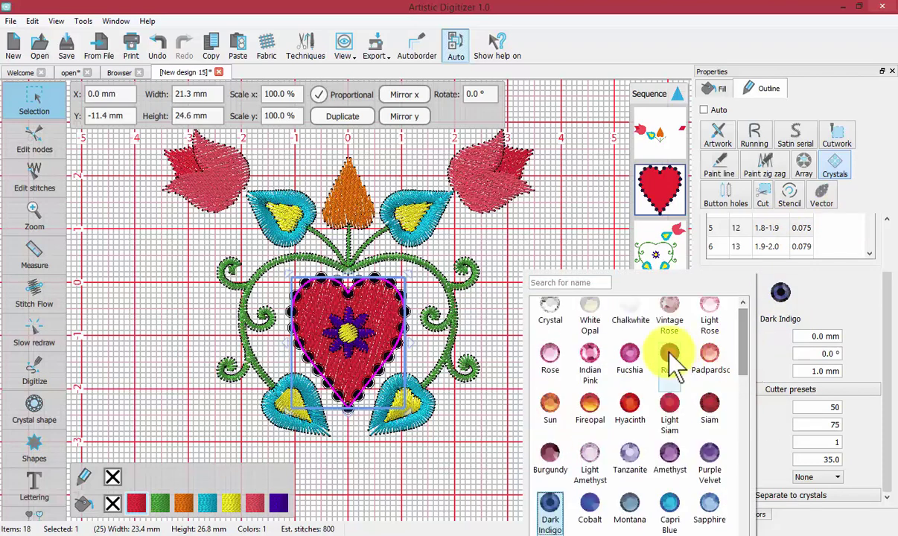
left_click(669, 355)
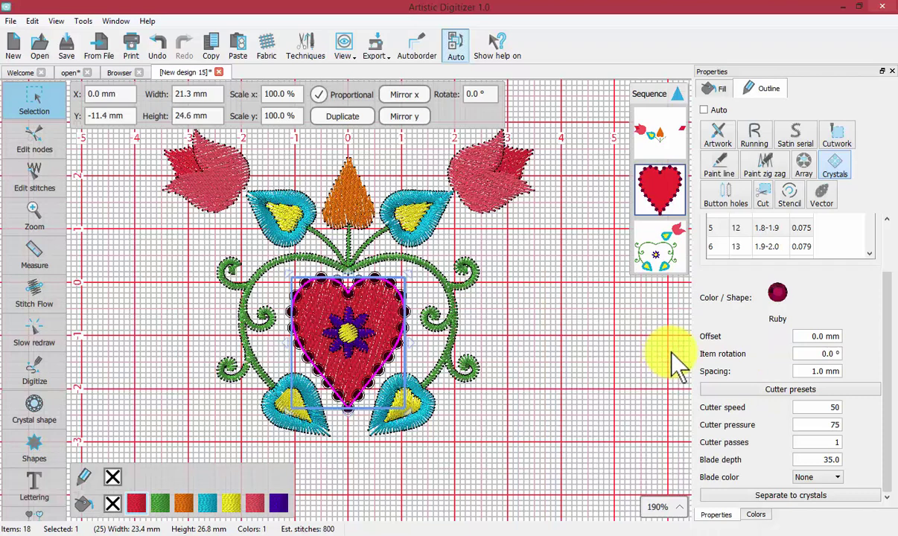
- Change the color of the heart's outline crystals to Blue Zircon
left_click(777, 294)
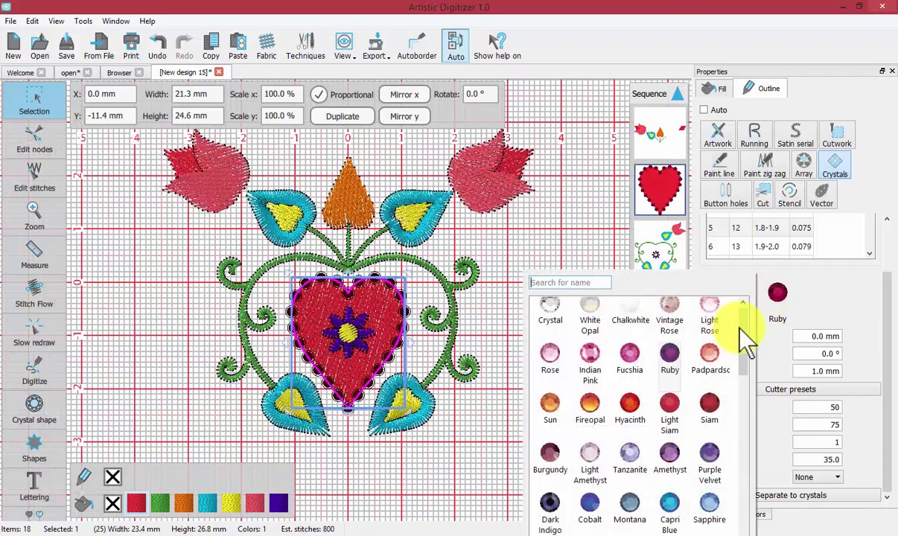
left_click_drag(738, 332, 742, 381)
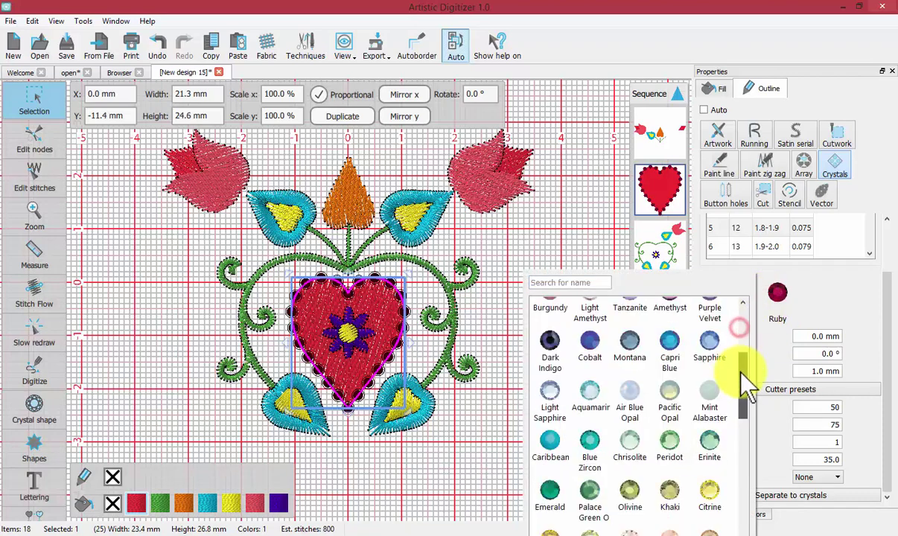
left_click(588, 443)
left_click(372, 306)
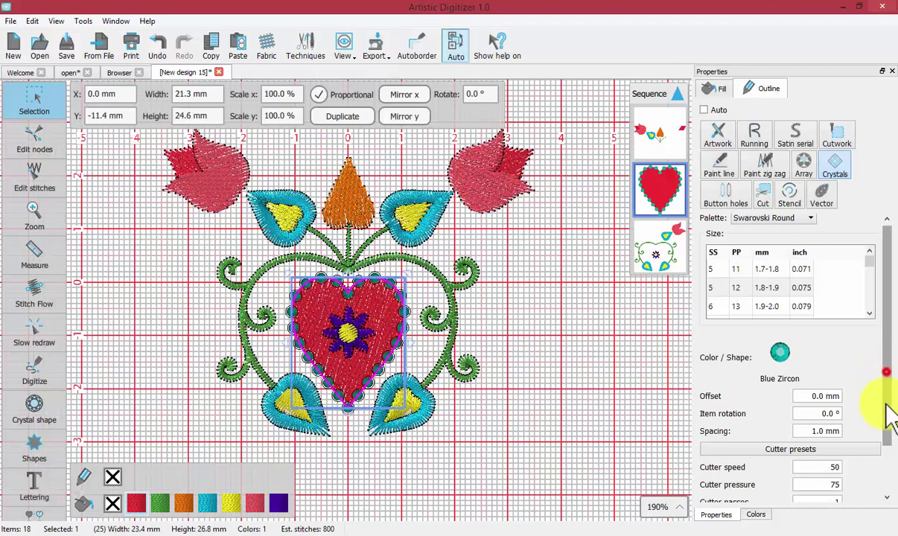
- Try a crystal offset of 2 mm to place the crystals outside the heart's edge
scroll(805, 387, "down", 1)
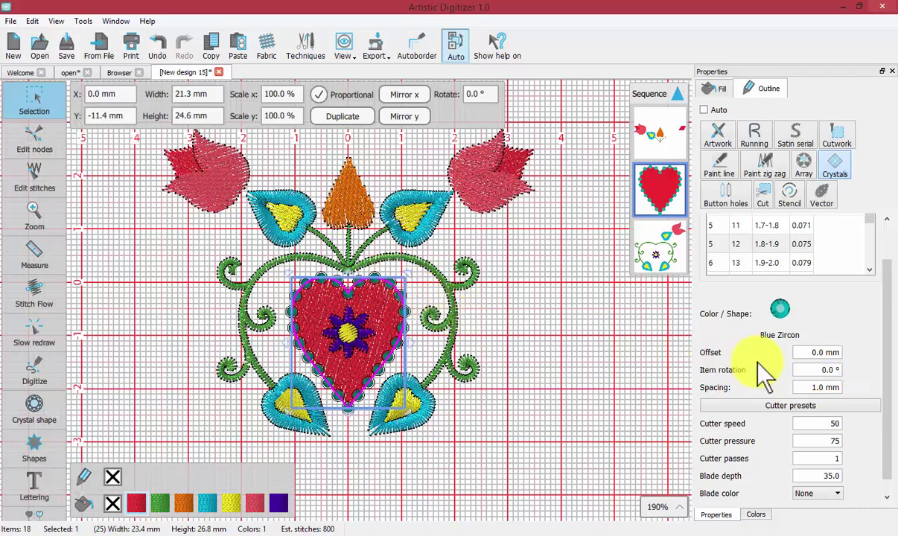
double_click(805, 352)
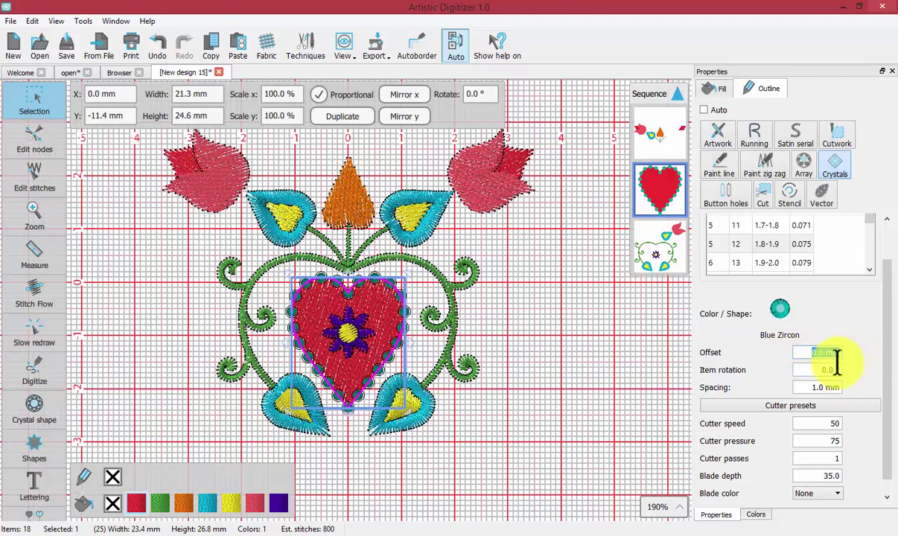
type("2")
key("Tab")
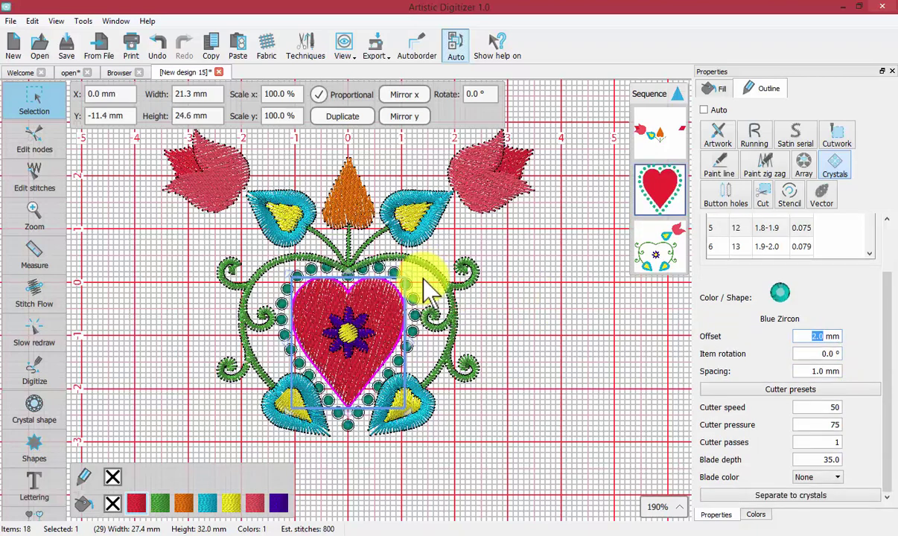
- Set the crystal offset to -2 mm to place the crystals inside the heart
type("-2")
key("Return")
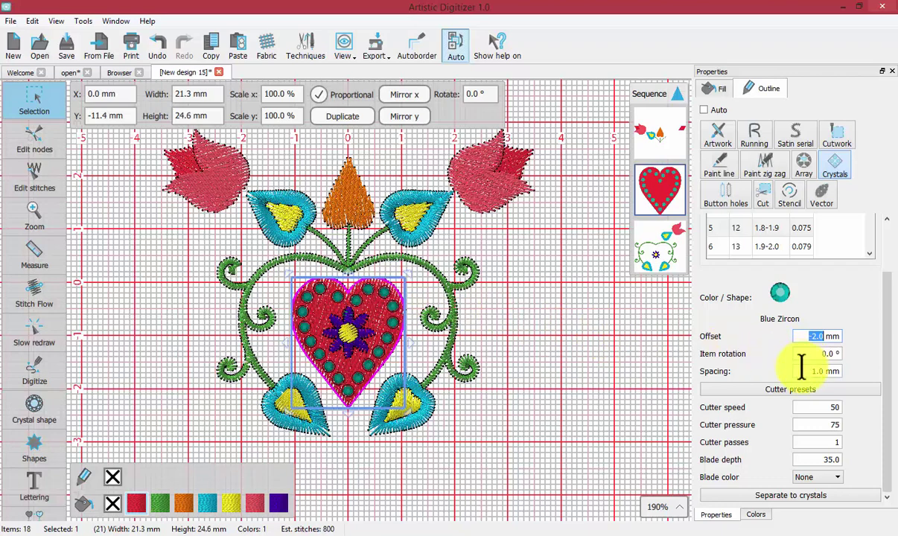
- Try crystal spacings of 2.0 mm and 0.0 mm on the heart's outline, and return the spacing to 1.0 mm
left_click(841, 371)
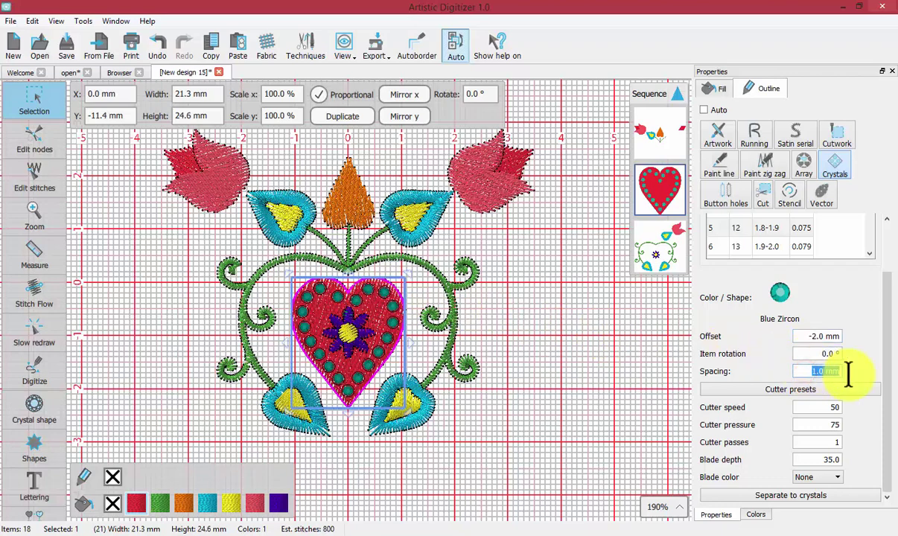
type("2")
key("Return")
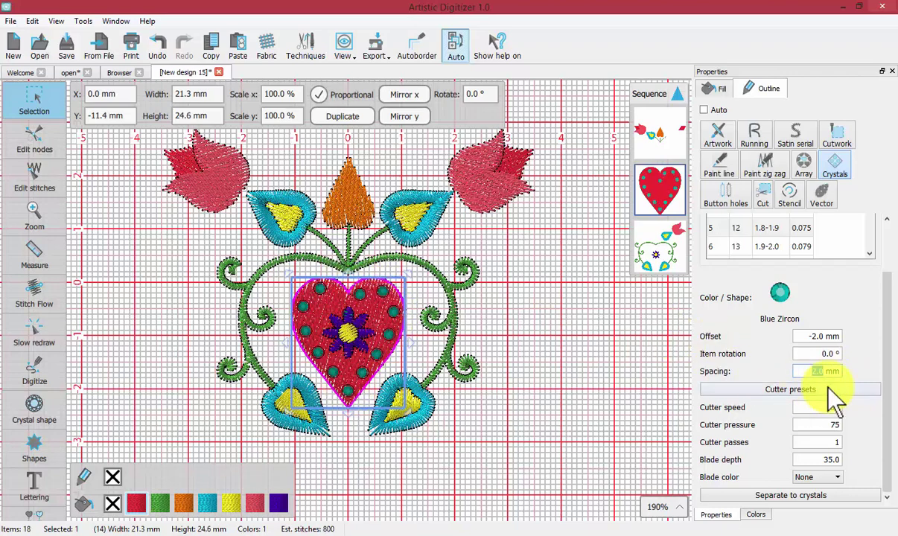
key("Return")
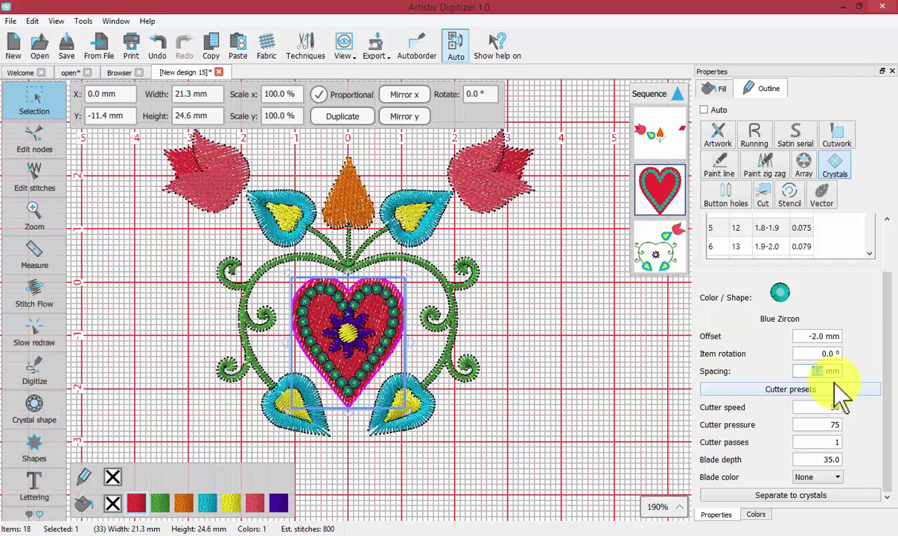
key("Return")
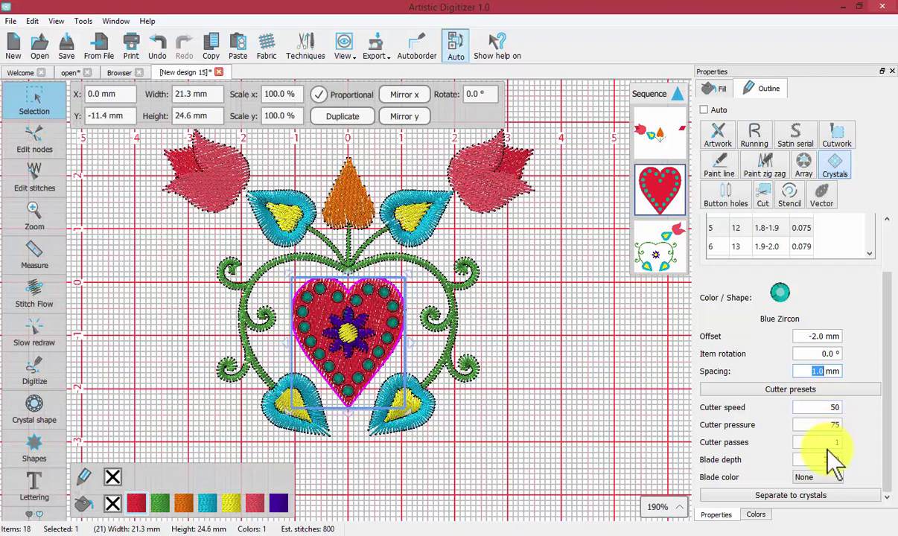
- Apply the Edge cutter preset for Crystal Template Material - Flocked to the heart's crystal outline
left_click(787, 390)
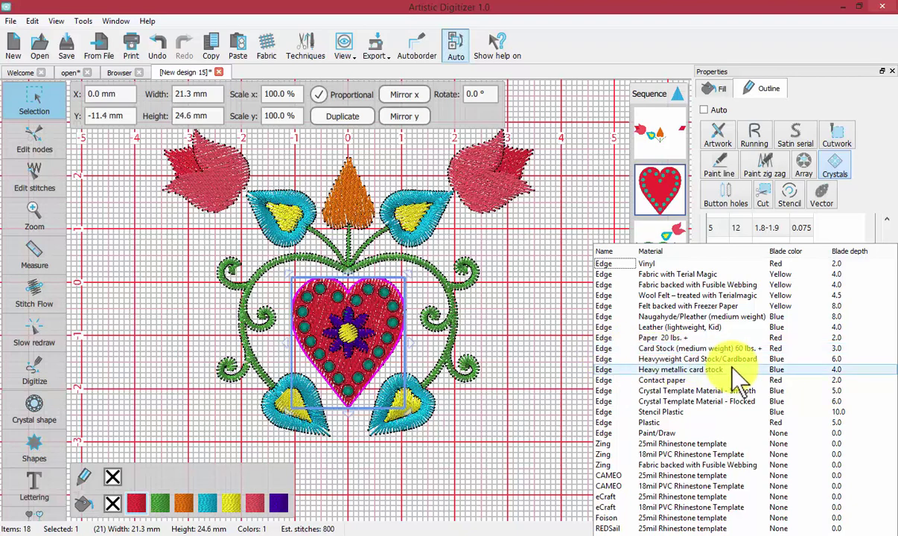
left_click(714, 402)
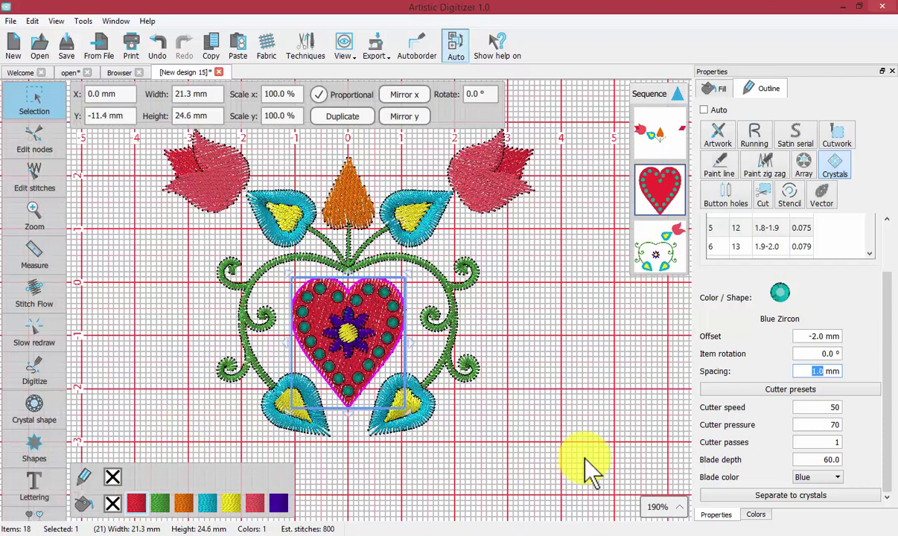
- Change the color of the heart's outline crystals to Cobalt
left_click(834, 162)
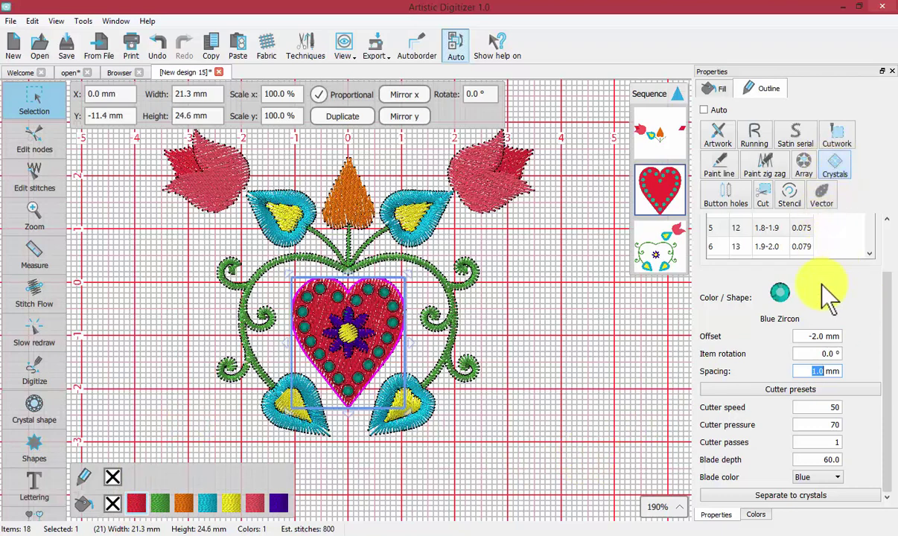
left_click(785, 285)
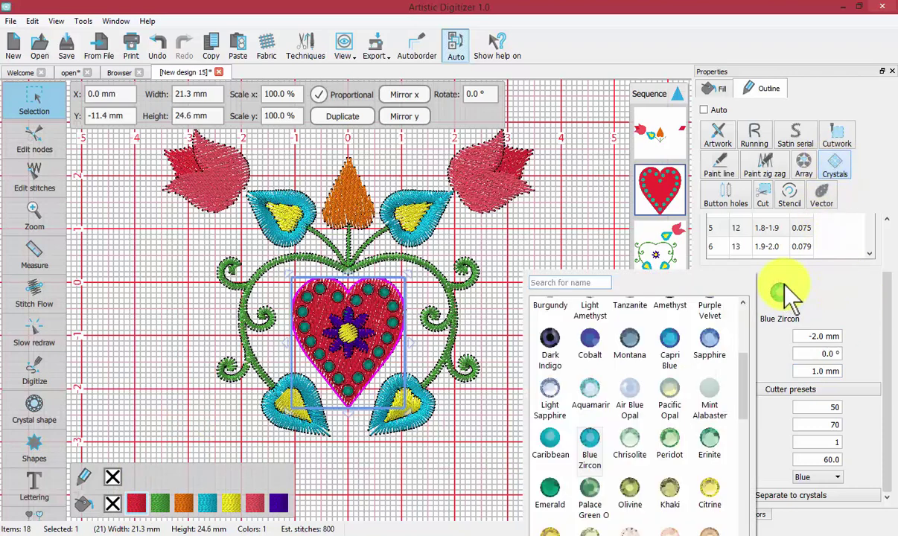
left_click(583, 337)
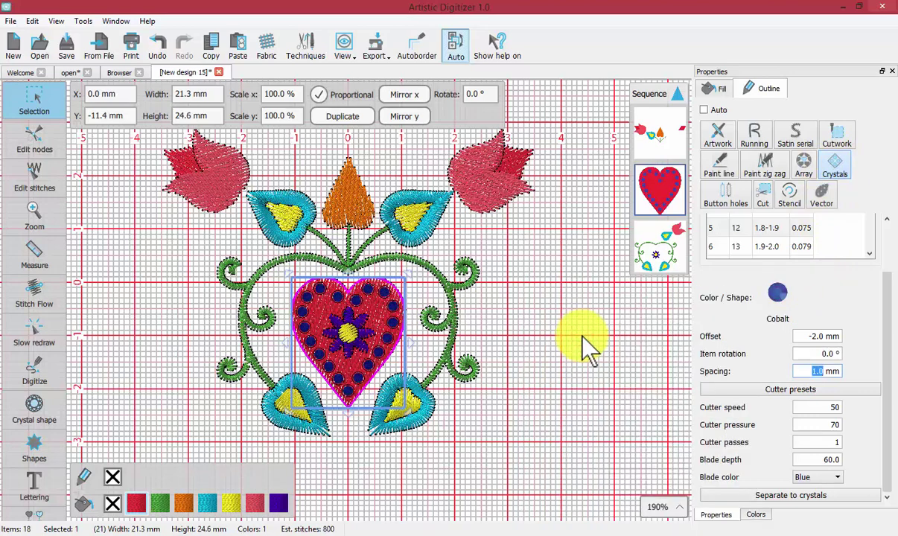
- Set the heart outline's crystal offset to 0 mm and keep the crystal spacing at 1.0 mm
left_click(807, 337)
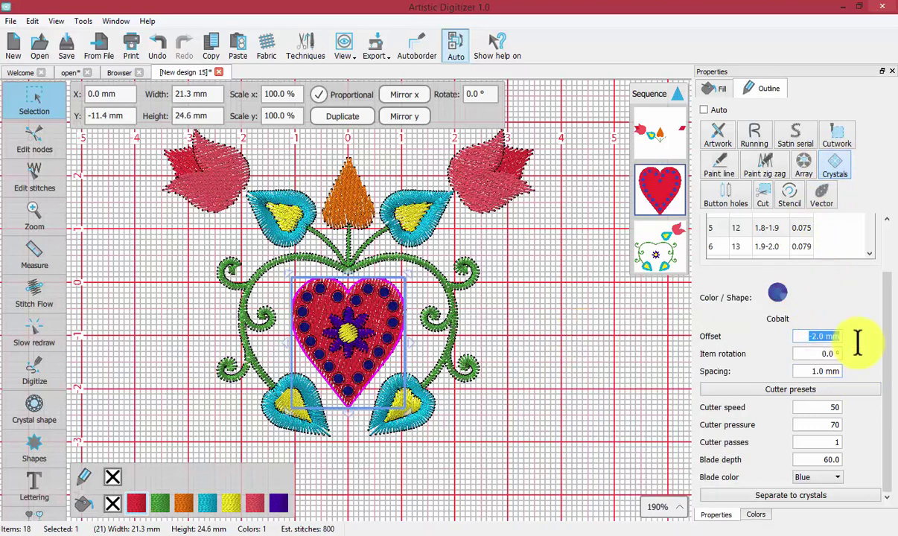
type("0")
key("Return")
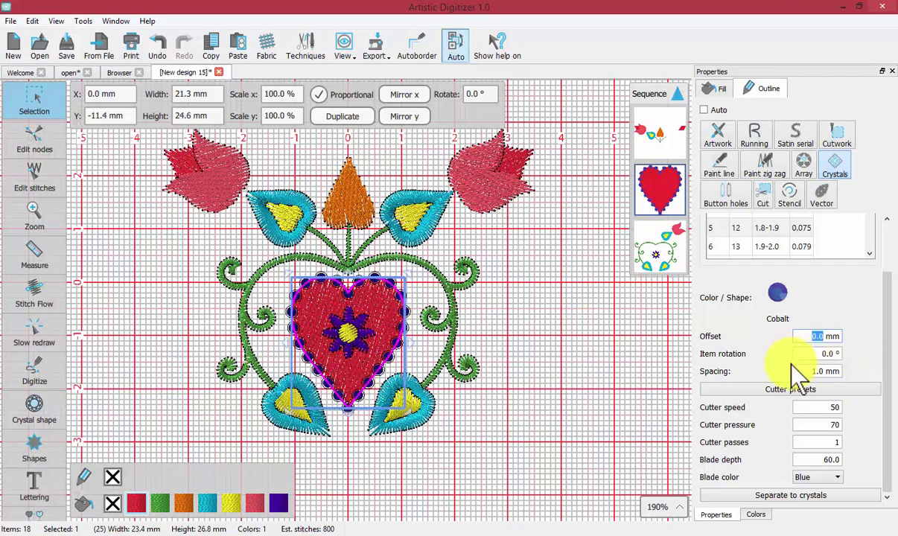
left_click(807, 371)
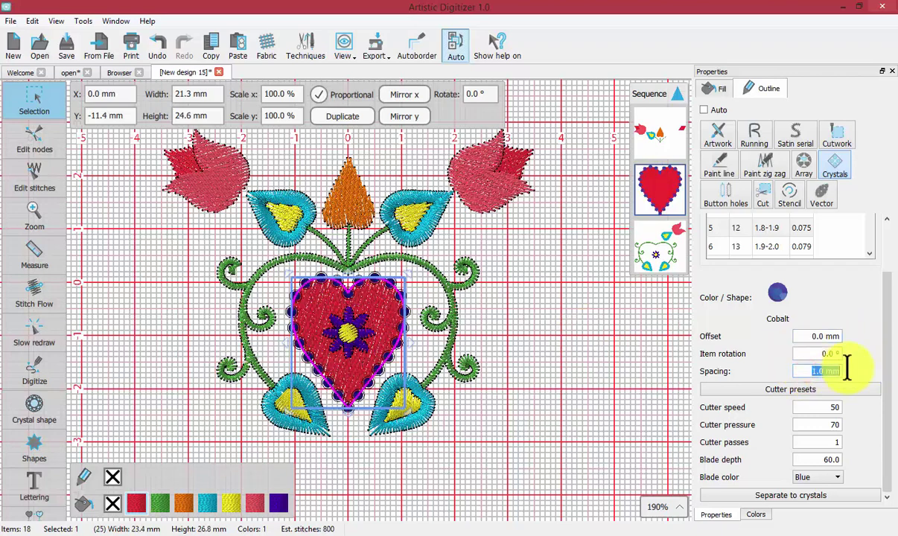
type("2")
left_click(621, 349)
left_click(400, 304)
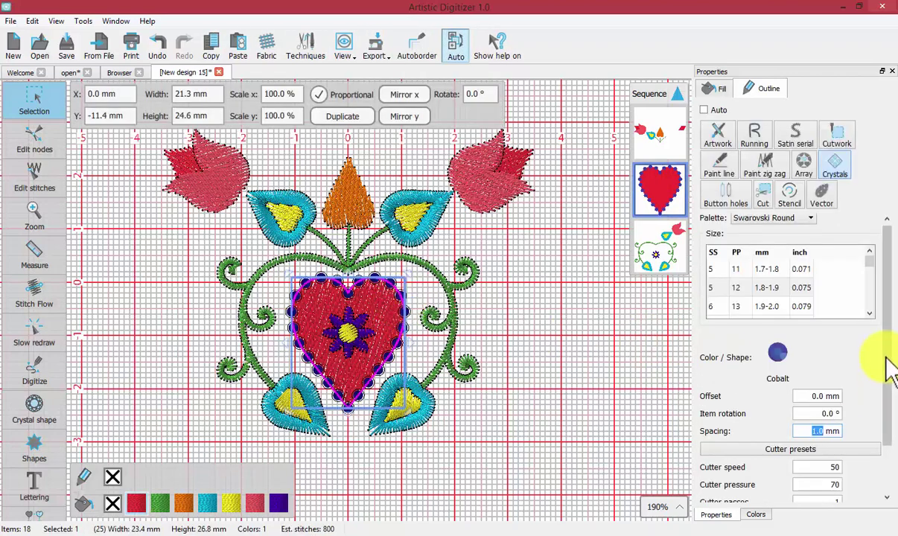
- Separate the heart's crystal outline into crystals and select the resulting group around the heart
left_click_drag(889, 361, 887, 415)
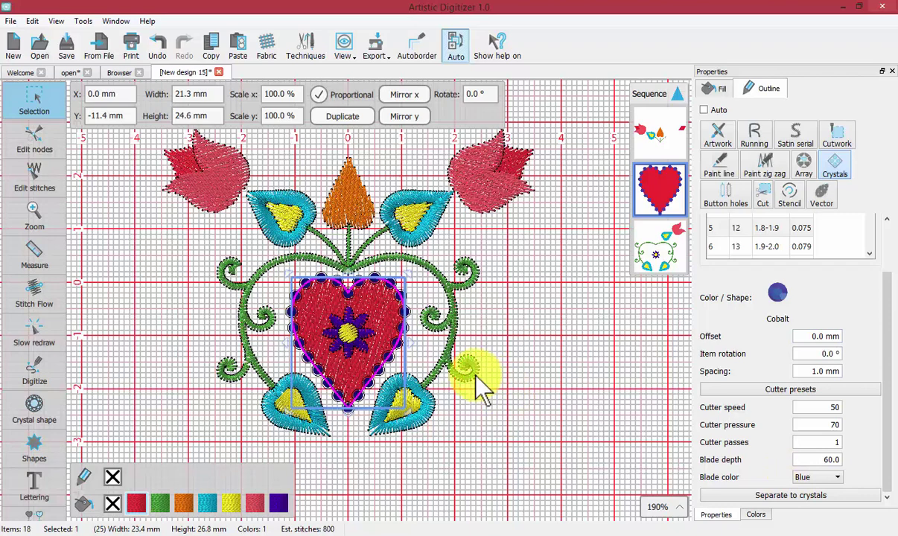
left_click(790, 496)
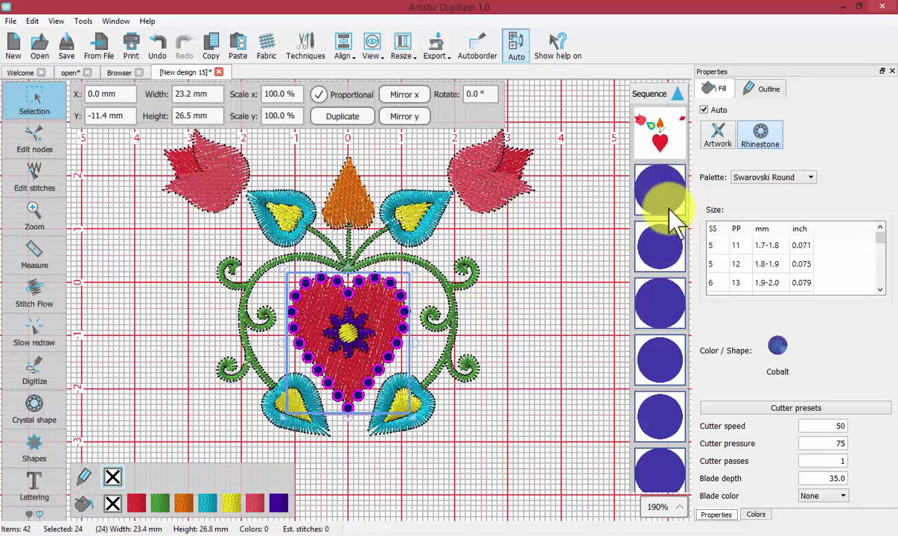
left_click(580, 335)
left_click(403, 297)
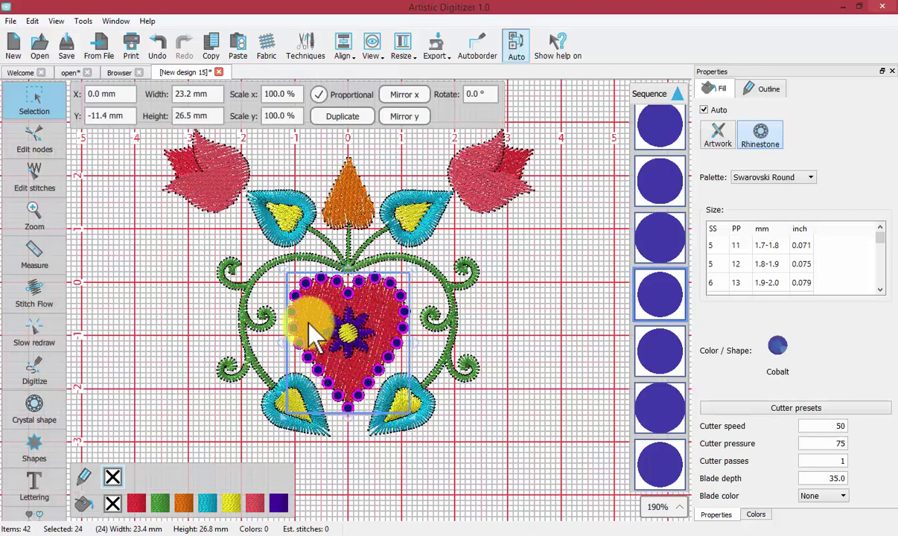
- Ungroup the separated crystals, select only the one at the heart's upper notch as a check, and clear the selection
right_click(390, 284)
left_click(426, 333)
left_click(551, 320)
left_click(347, 291)
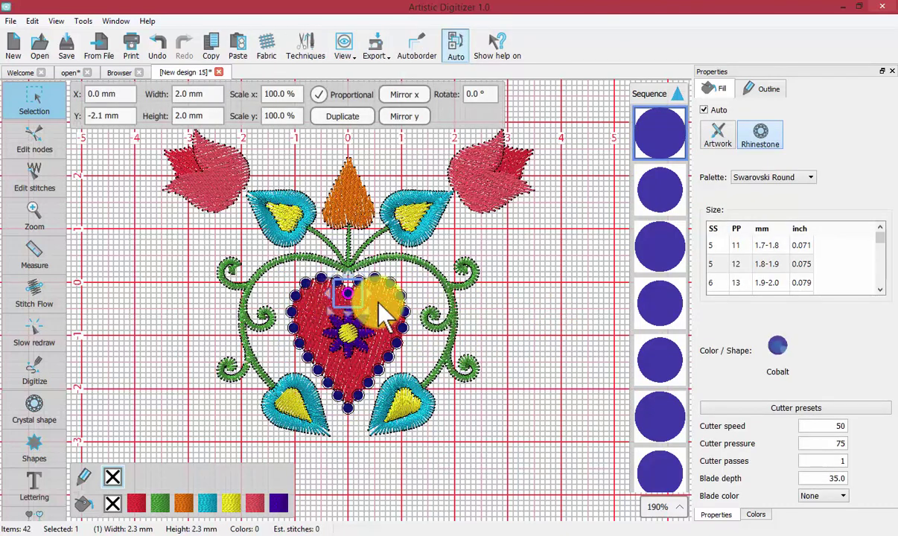
left_click(585, 332)
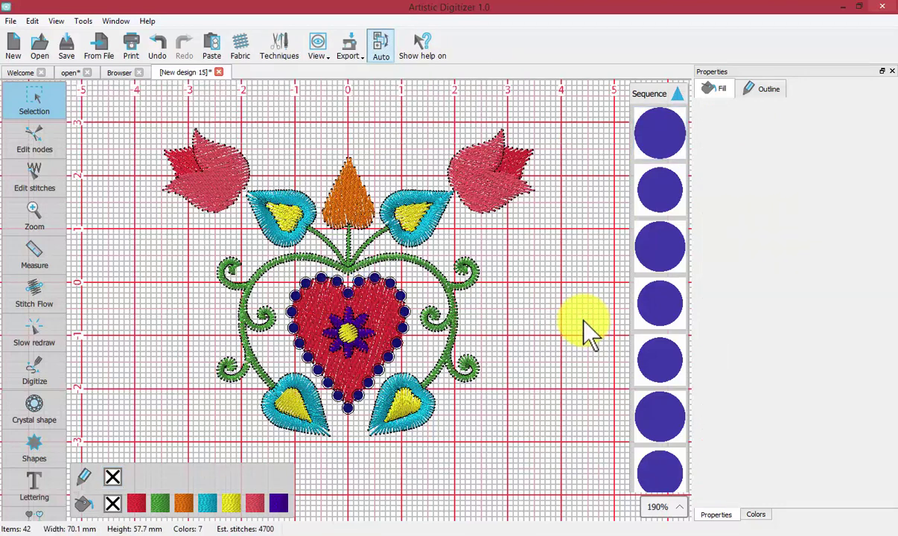